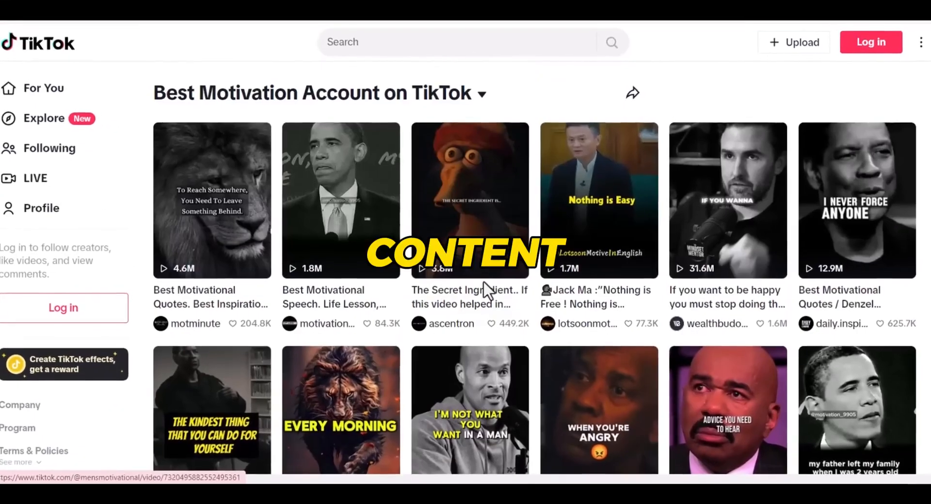
# - Copy the brand name 'Motivista Evolve' from ChatGPT's list of suggested luxurious names
pyautogui.click(177, 264)
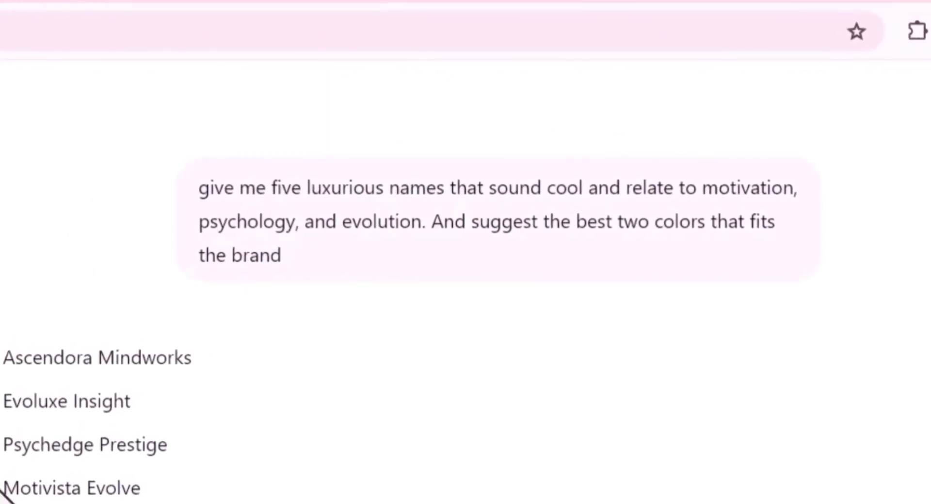
pyautogui.tripleClick(52, 488)
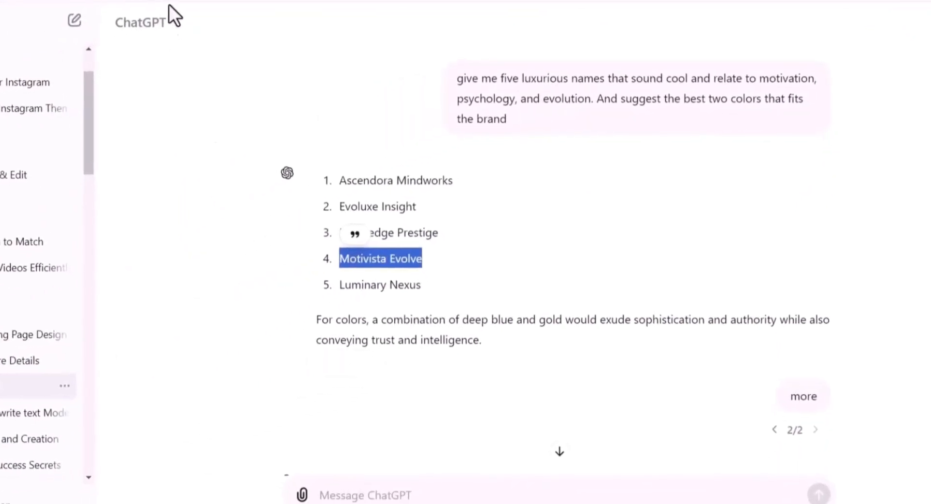
pyautogui.rightClick(370, 253)
pyautogui.click(395, 272)
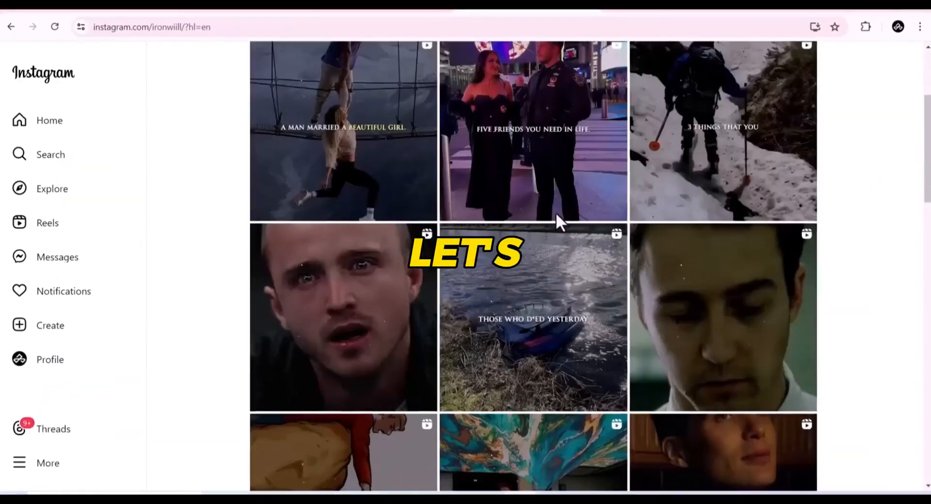
# - Prompt Copilot for a minimalistic luxurious Motivista logo with a stylized gold phoenix above the 'M' and a serif gold font
pyautogui.scroll(5, 557, 212)
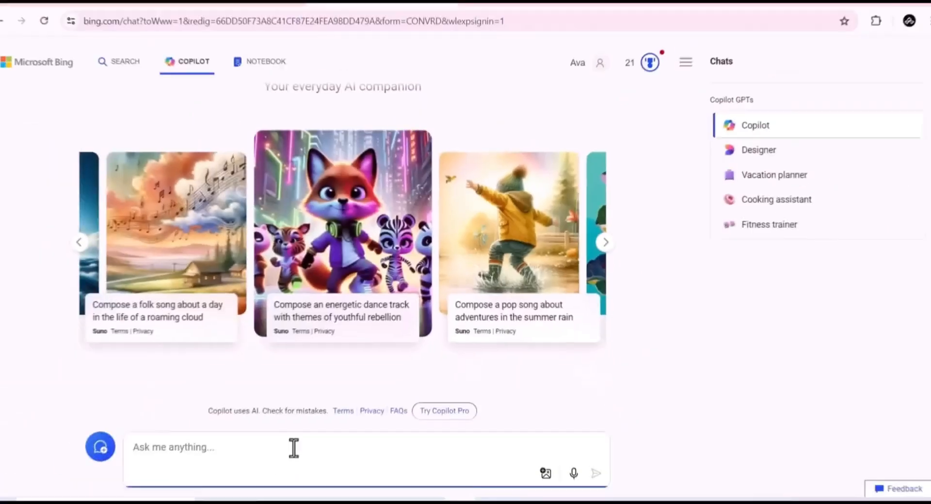
pyautogui.hotkey('ctrl', 'v')
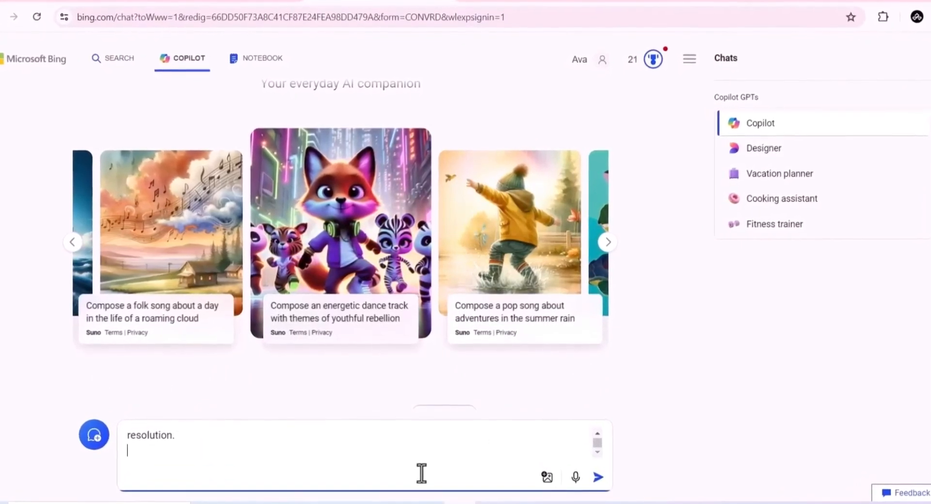
pyautogui.scroll(1, 237, 452)
pyautogui.click(601, 482)
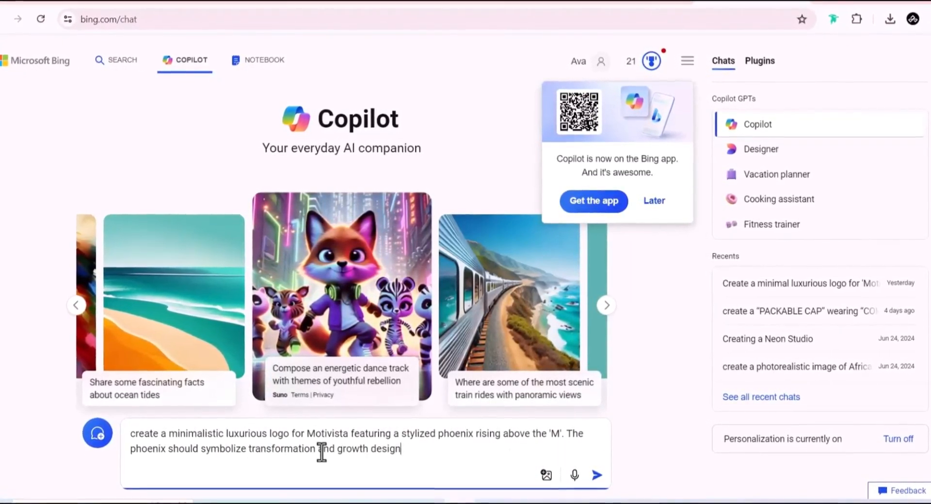
pyautogui.write('of gold to maintain a luxurious feel. Use a serif font for Motivista in gold, and incor')
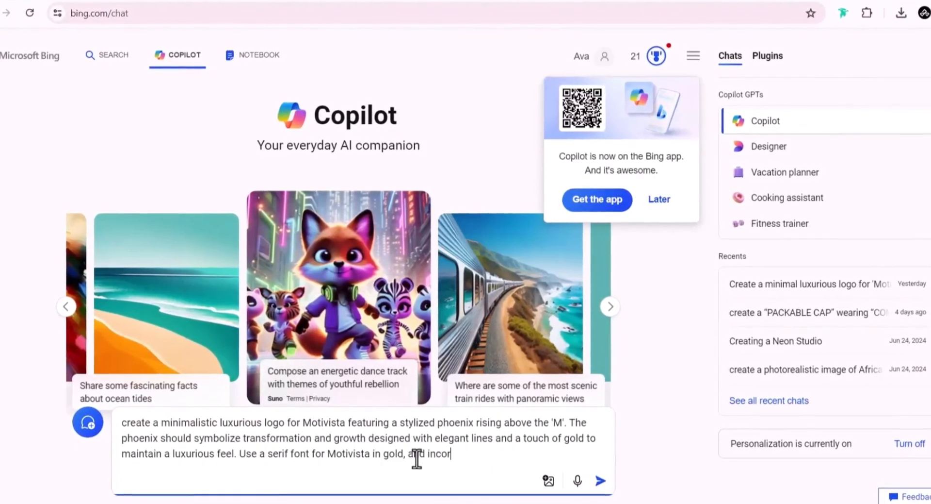
pyautogui.write('accents for')
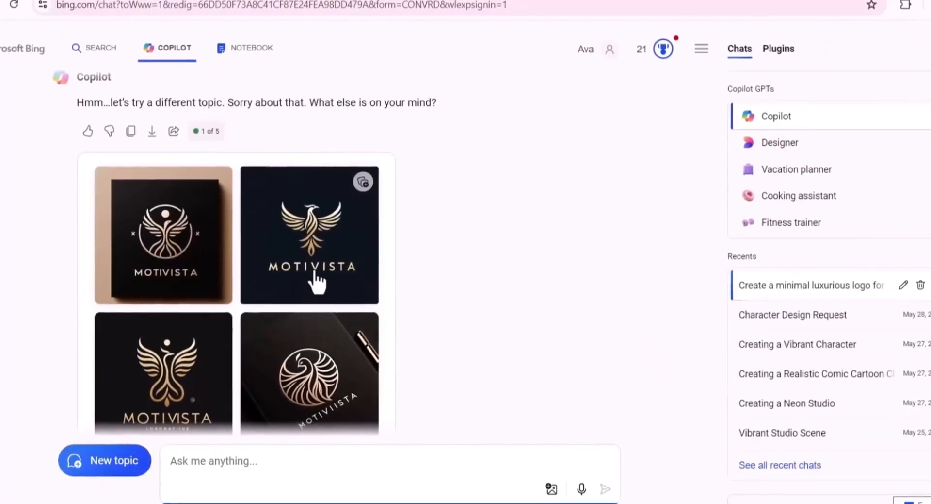
# - Open the second generated Motivista logo and download it
pyautogui.scroll(-3, 323, 243)
pyautogui.scroll(3, 326, 242)
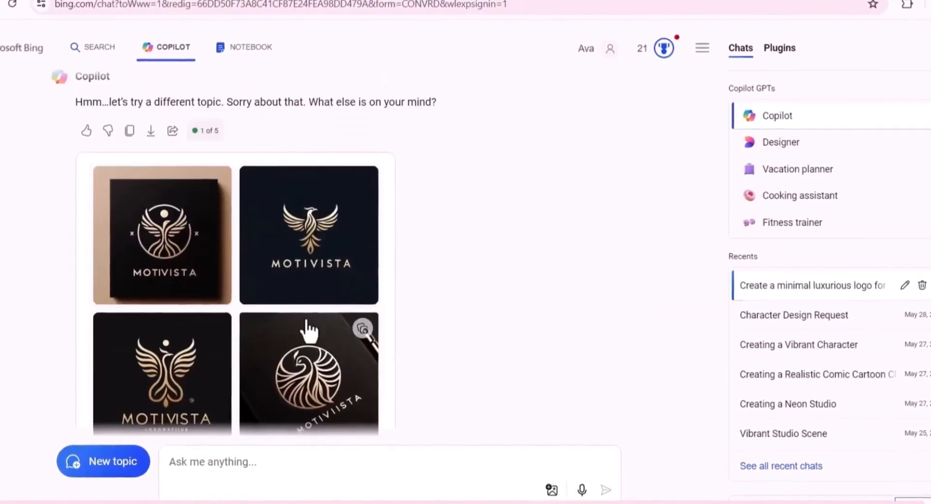
pyautogui.click(316, 257)
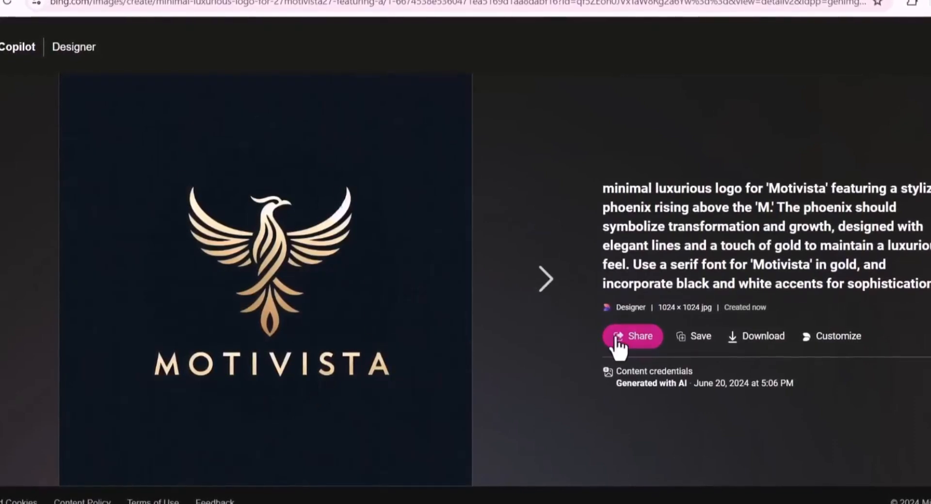
pyautogui.click(734, 338)
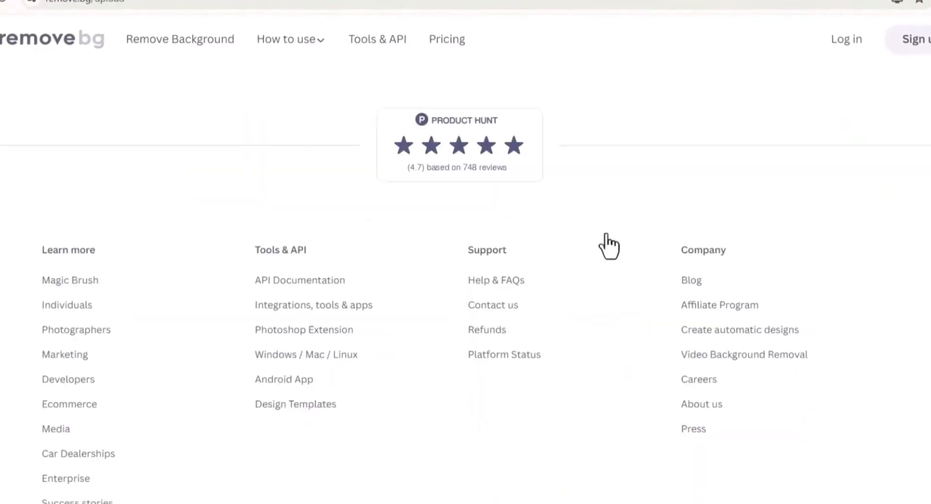
# - Download the background-removed logo in HD at 1024 × 1024 px for 1 credit
pyautogui.scroll(10, 602, 233)
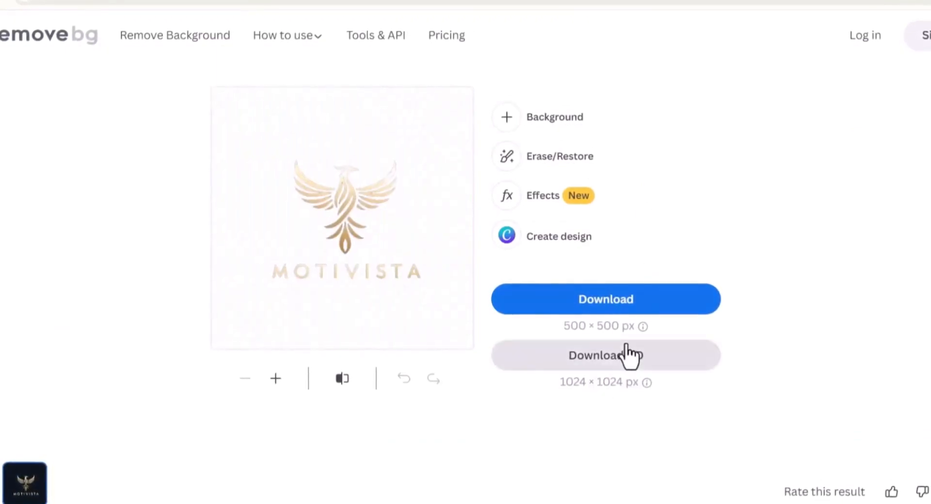
pyautogui.click(588, 361)
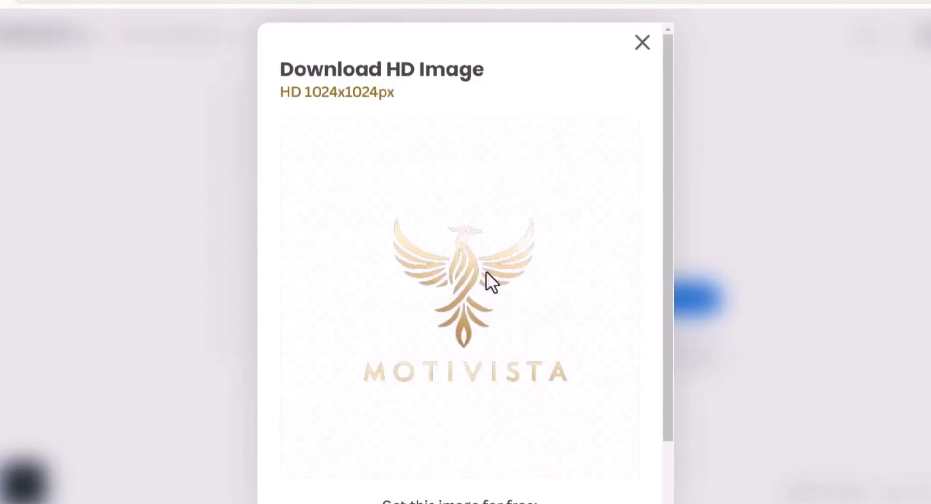
pyautogui.scroll(-2, 487, 272)
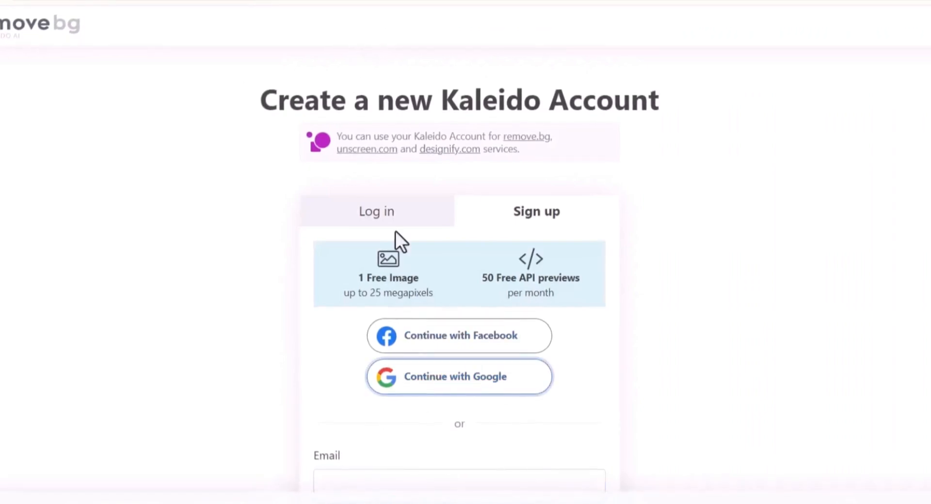
pyautogui.scroll(-4, 566, 223)
pyautogui.scroll(3, 578, 271)
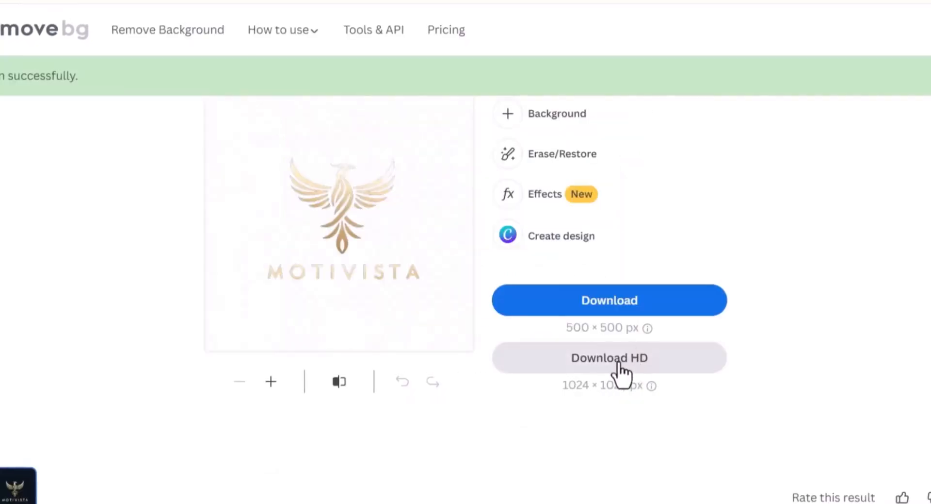
pyautogui.click(608, 371)
pyautogui.scroll(-2, 529, 344)
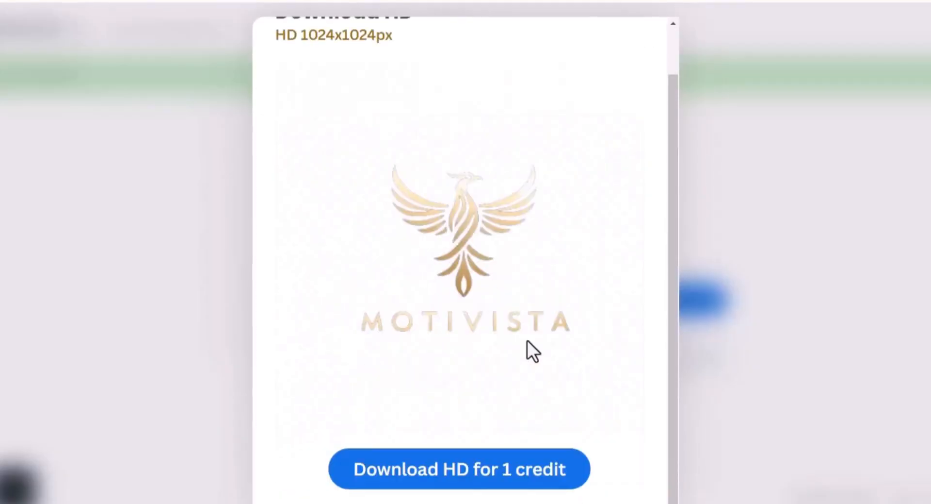
pyautogui.click(490, 477)
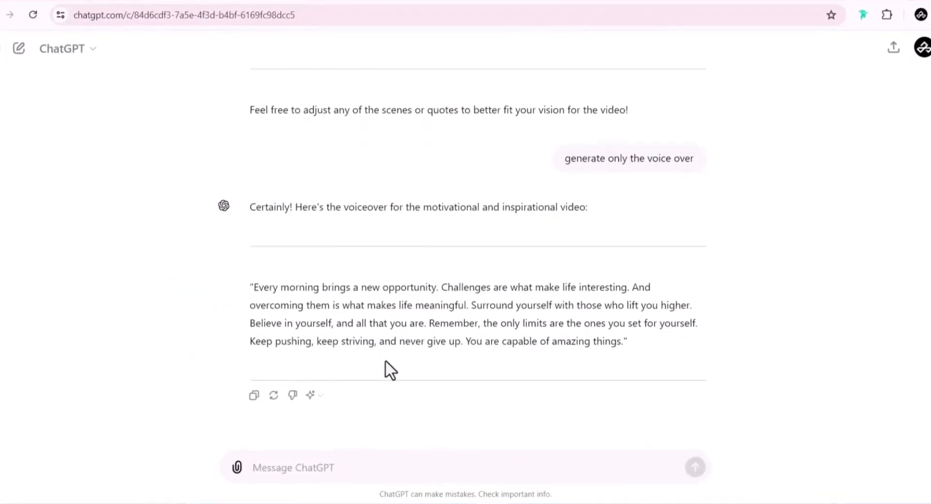
# - Send the pasted prompt to ChatGPT for a new voiceover and select the generated voiceover text
pyautogui.hotkey('ctrl', 'v')
pyautogui.press('Return')
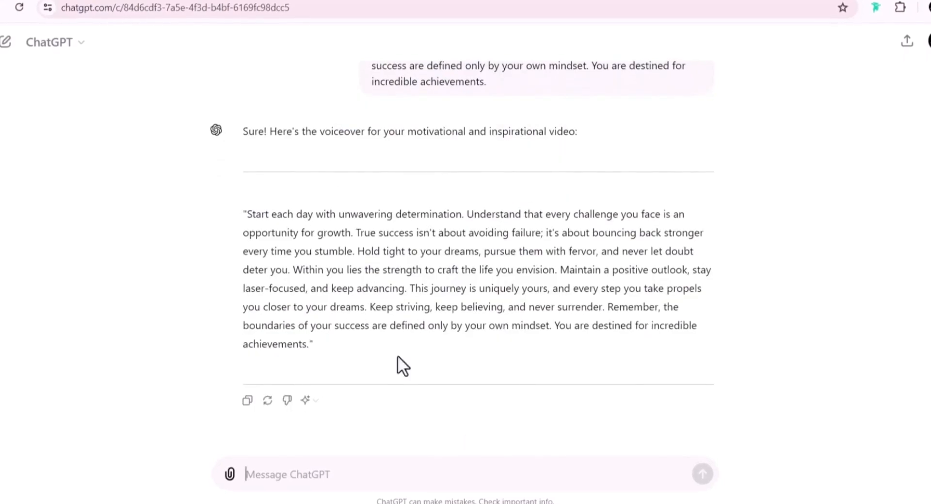
pyautogui.moveTo(312, 345); pyautogui.dragTo(237, 213)
pyautogui.hotkey('ctrl', 'c')
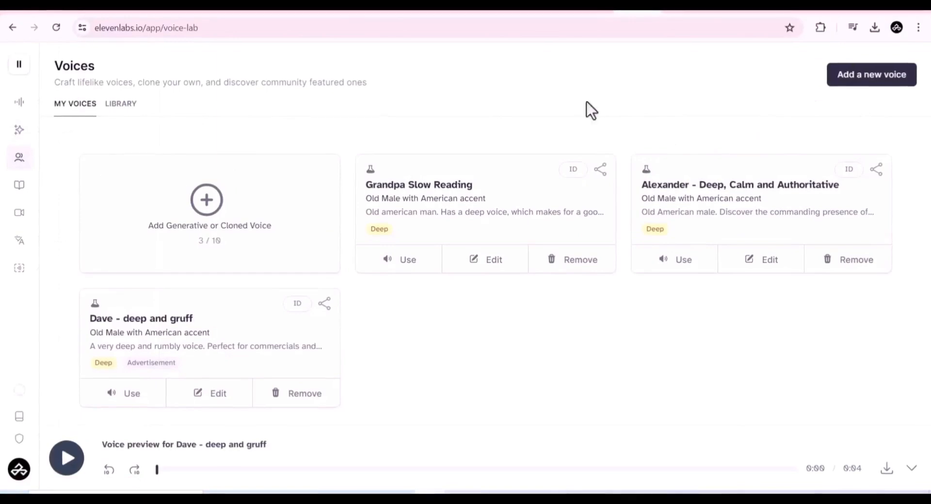
# - Search the ElevenLabs voice library for 'amara' and play the Amar voice sample
pyautogui.click(119, 103)
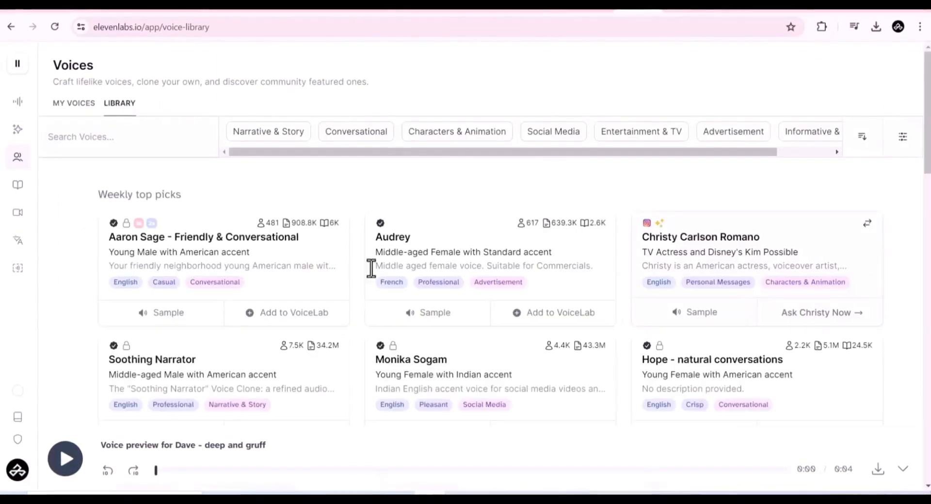
pyautogui.scroll(-3, 370, 269)
pyautogui.scroll(4, 405, 210)
pyautogui.moveTo(79, 139)
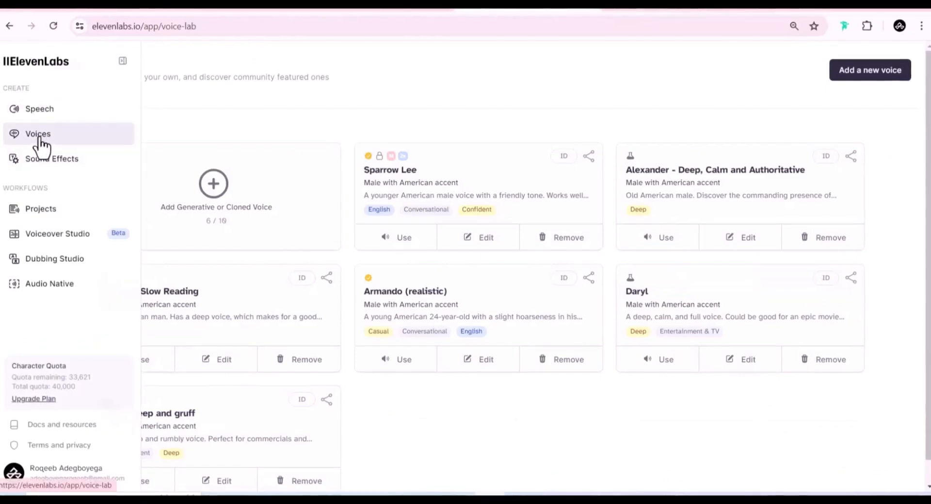
pyautogui.click(104, 97)
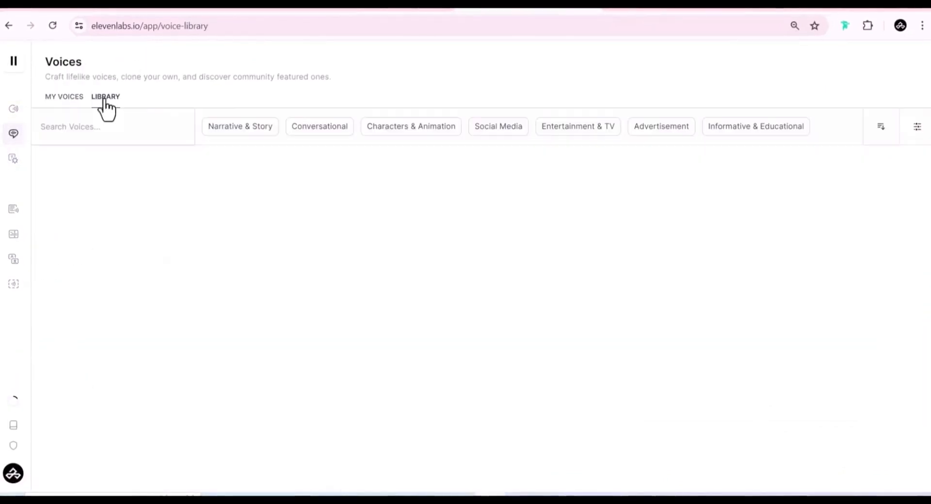
pyautogui.click(101, 130)
pyautogui.write('amara')
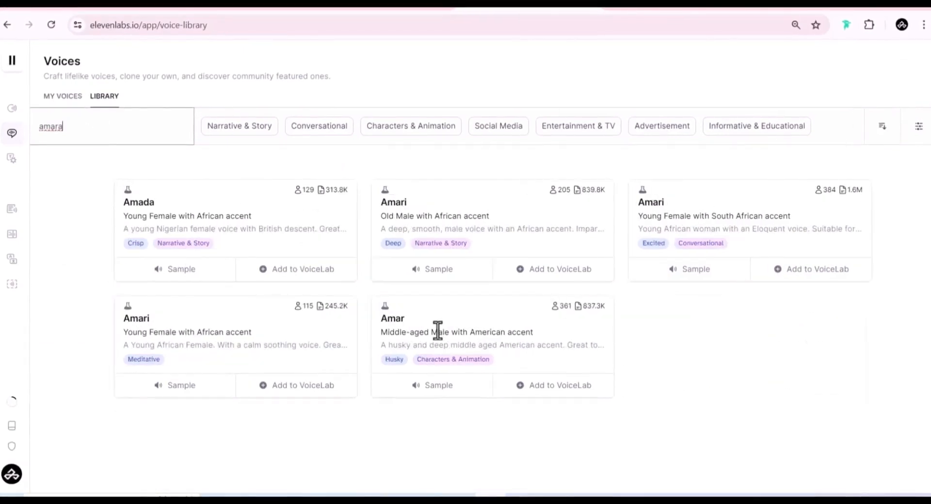
pyautogui.click(416, 387)
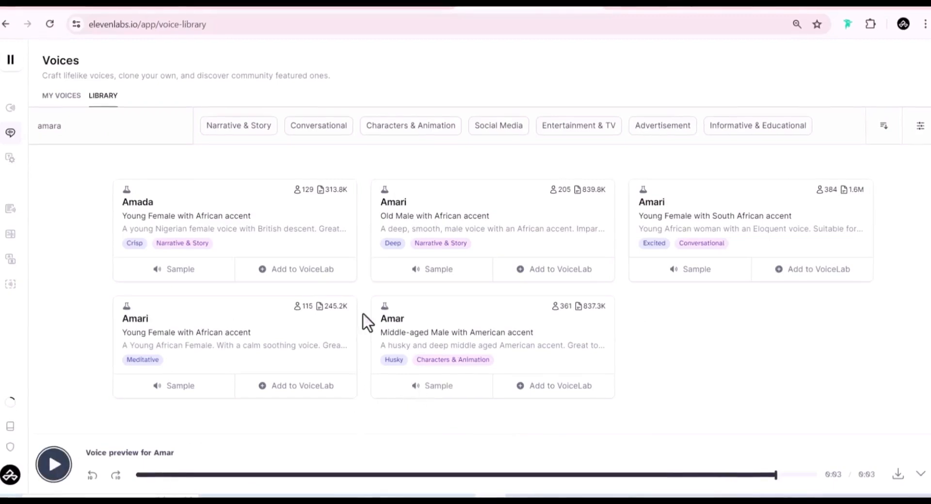
# - Add the Amar voice to the Voice Lab
pyautogui.click(564, 394)
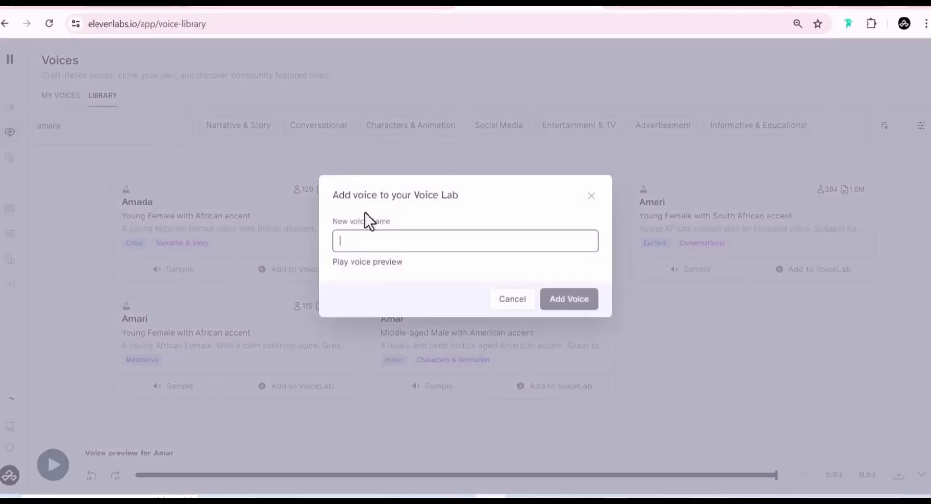
pyautogui.click(575, 308)
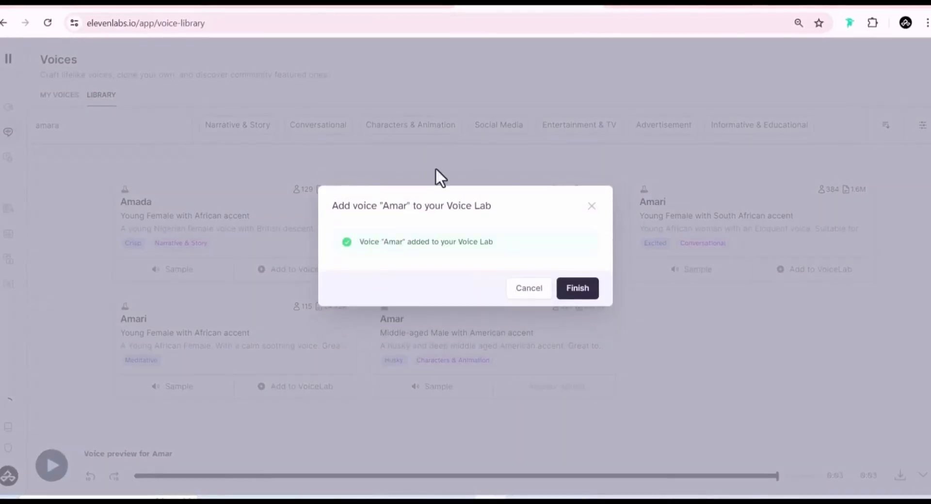
pyautogui.click(577, 288)
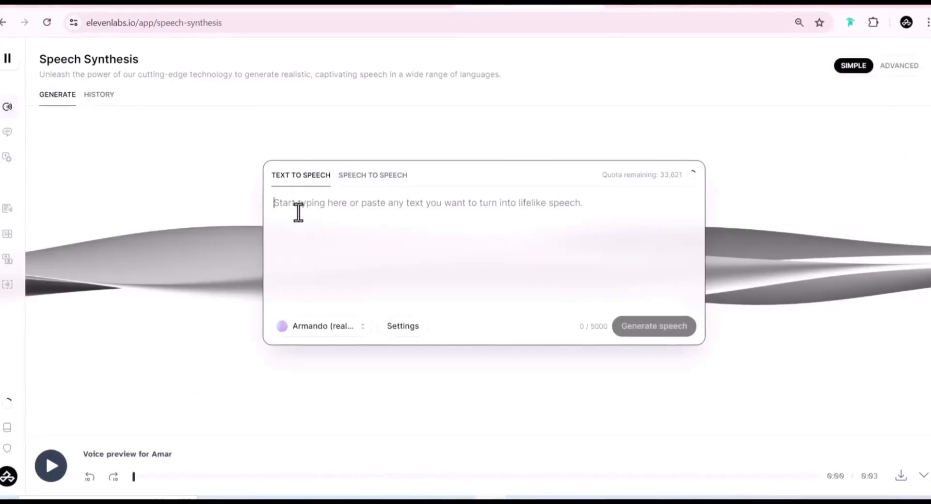
# - Generate speech from the pasted voiceover script using the Amar voice
pyautogui.hotkey('ctrl', 'v')
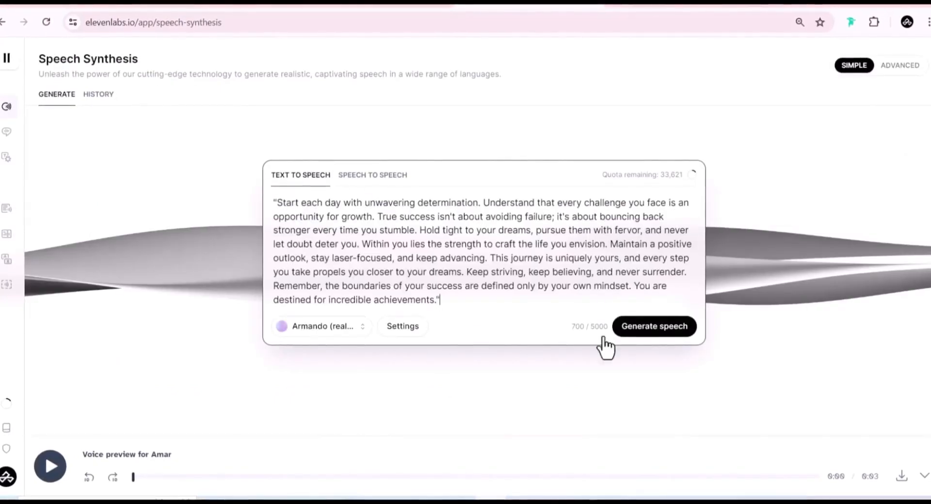
pyautogui.click(362, 327)
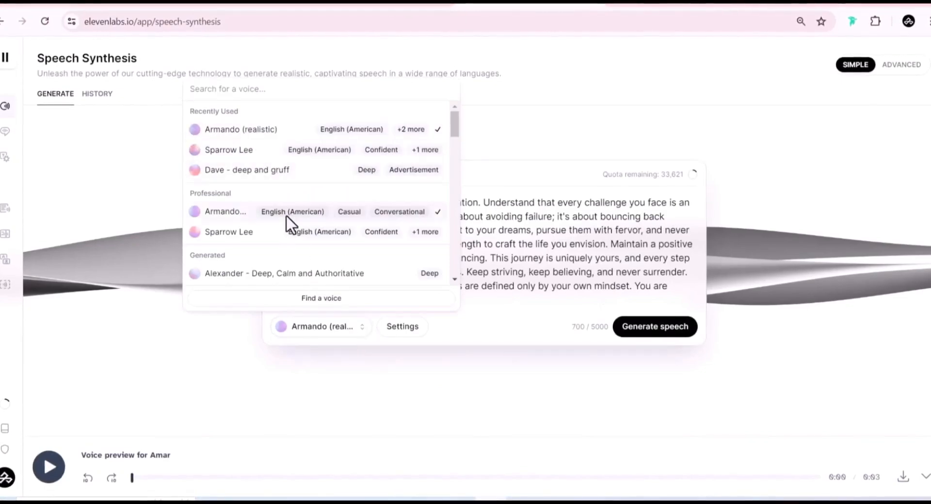
pyautogui.scroll(-3, 287, 224)
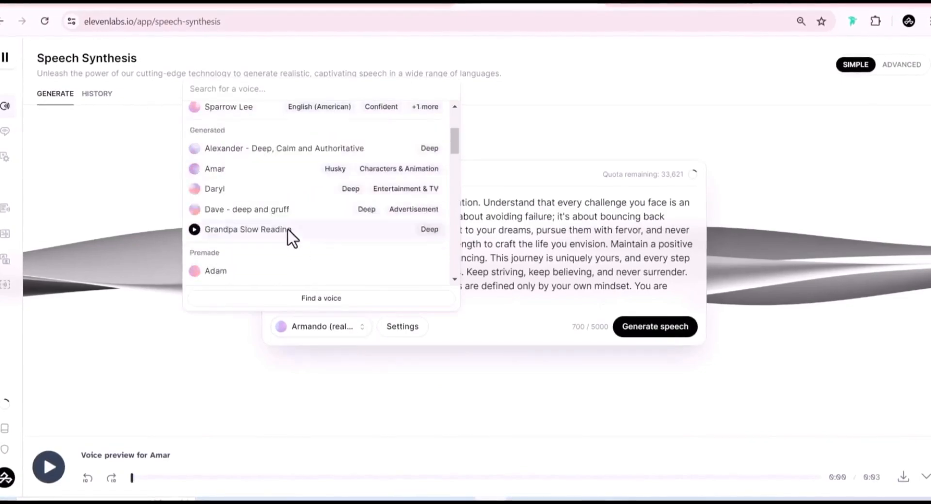
pyautogui.click(194, 169)
pyautogui.click(219, 170)
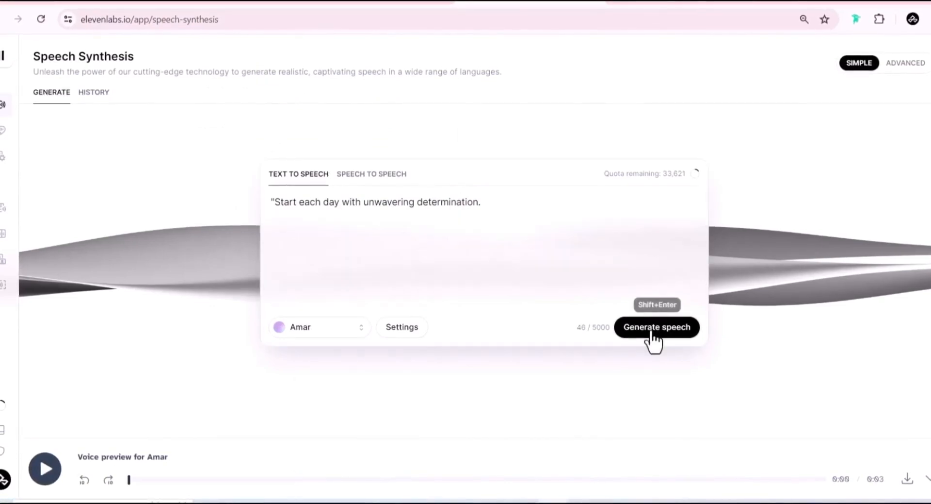
pyautogui.click(650, 328)
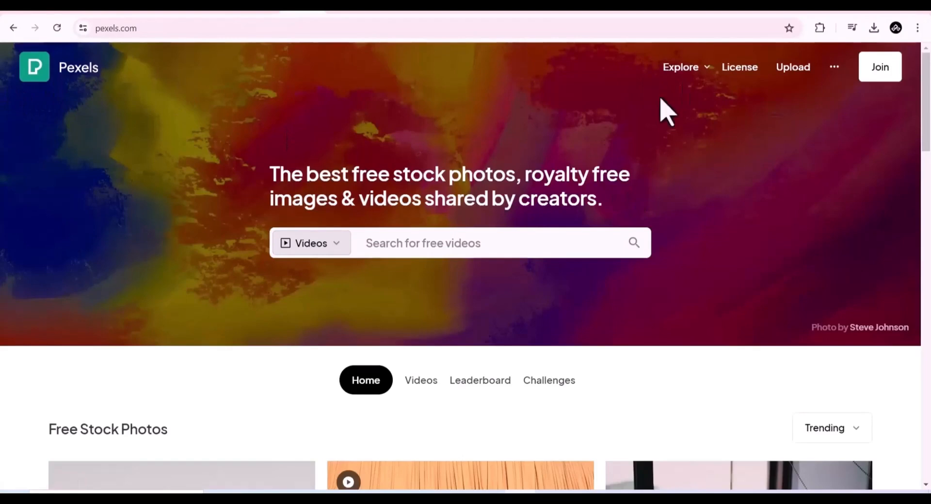
# - Set the Pexels search to Videos and switch to the ChatGPT tab holding the scene descriptions
pyautogui.click(438, 250)
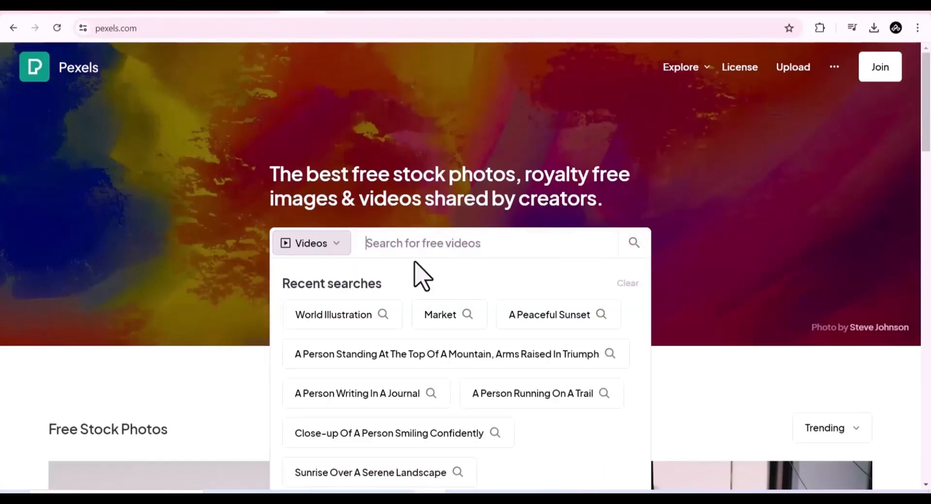
pyautogui.click(340, 245)
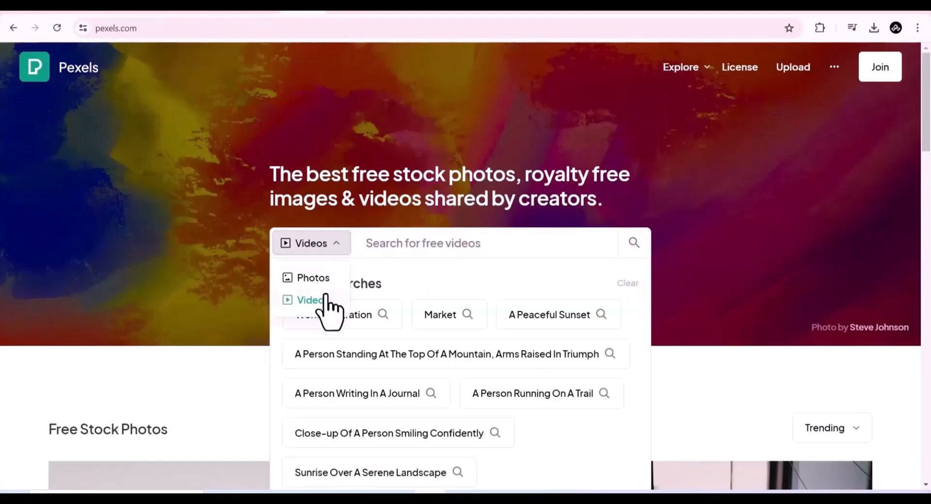
pyautogui.click(318, 277)
pyautogui.click(340, 245)
pyautogui.click(316, 300)
pyautogui.click(441, 243)
pyautogui.hotkey('ctrl', 'Tab')
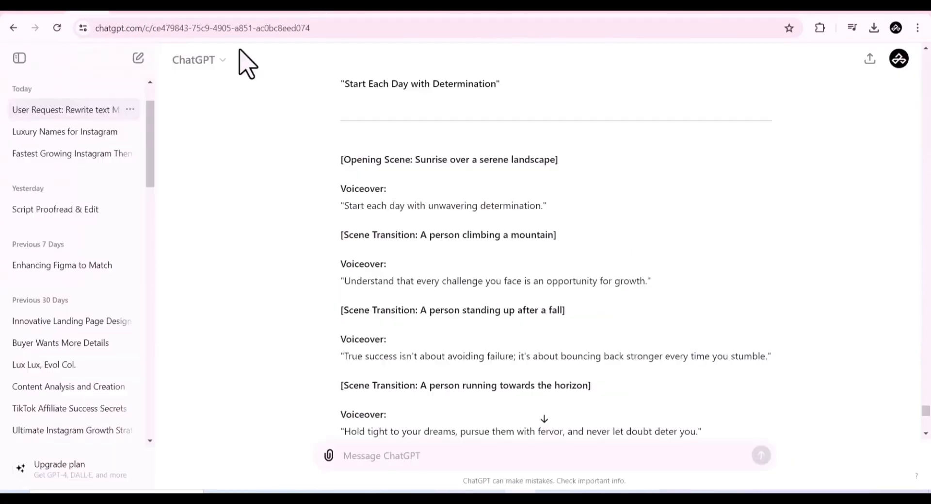
# - Copy the scene description 'A person climbing a mountain' and search Pexels videos for it, browsing the results
pyautogui.moveTo(421, 237); pyautogui.dragTo(541, 233)
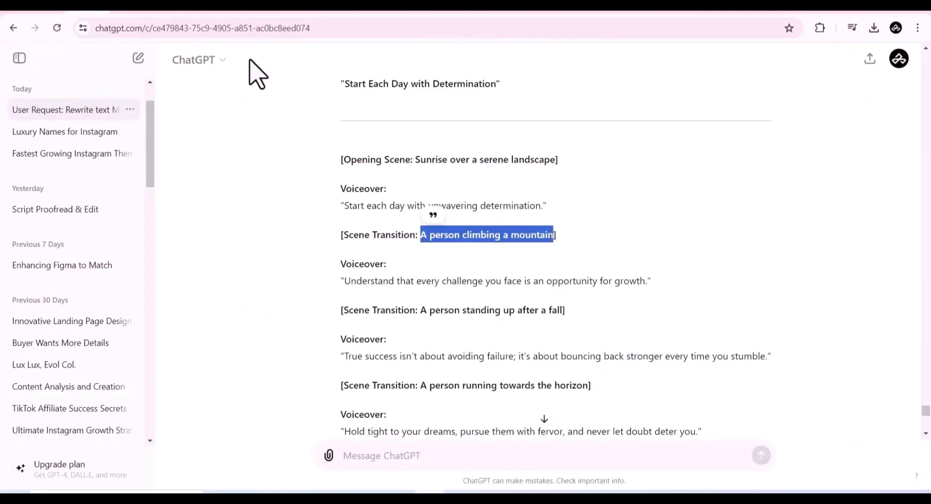
pyautogui.hotkey('ctrl', 'Tab')
pyautogui.write('A person climbing a mountain')
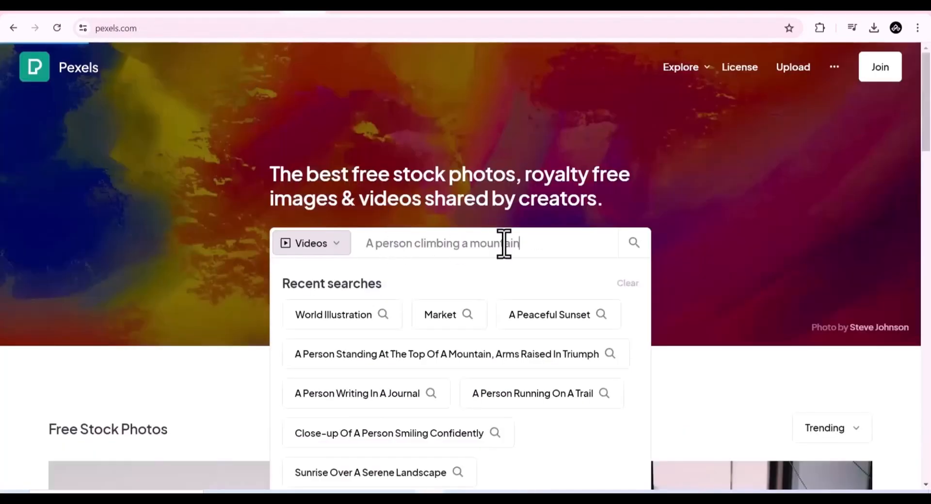
pyautogui.press('Return')
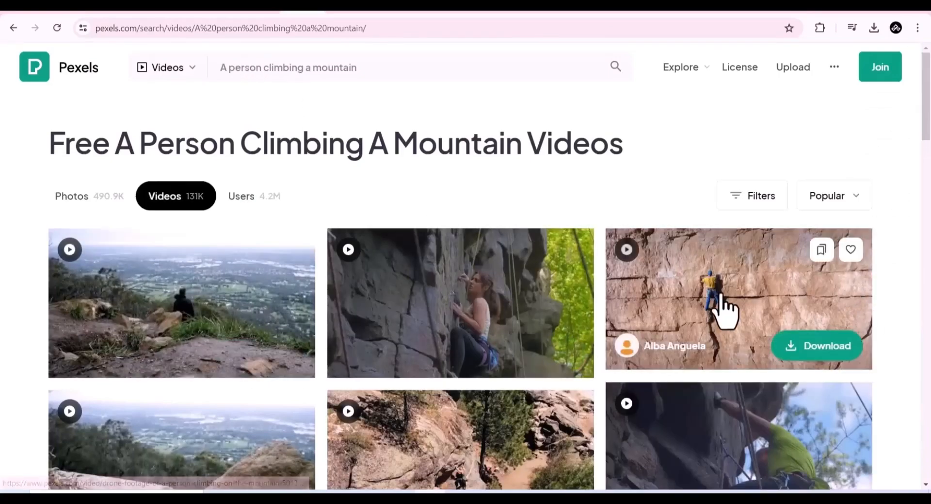
pyautogui.scroll(-2, 727, 311)
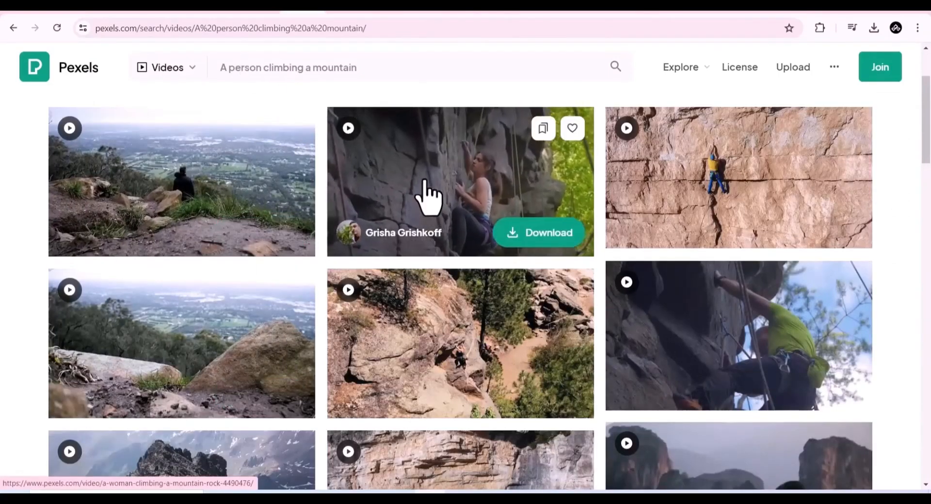
pyautogui.scroll(1, 429, 197)
pyautogui.click(804, 287)
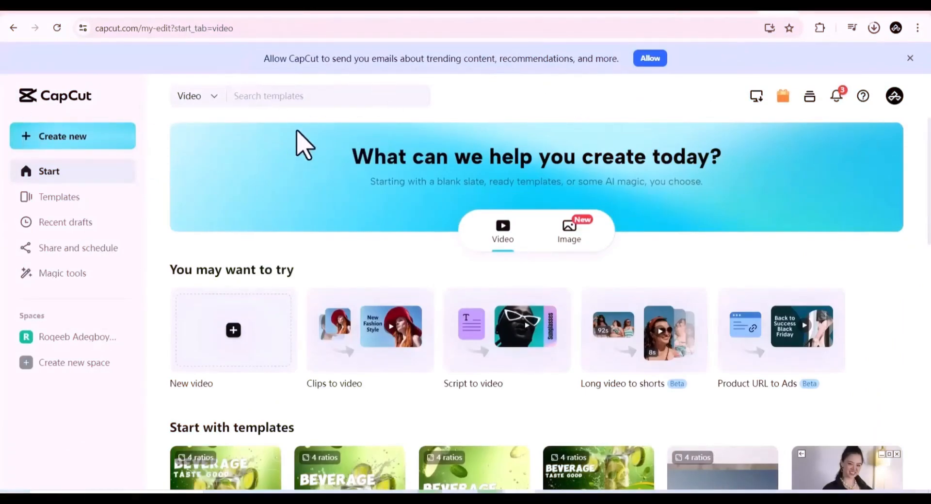
# - Create a new video project in the CapCut desktop editor
pyautogui.scroll(-6, 832, 286)
pyautogui.scroll(6, 836, 286)
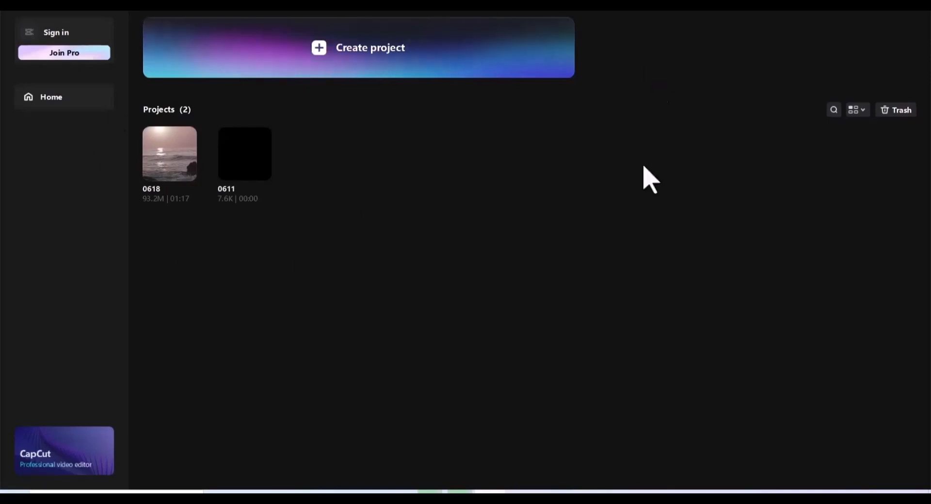
pyautogui.click(421, 65)
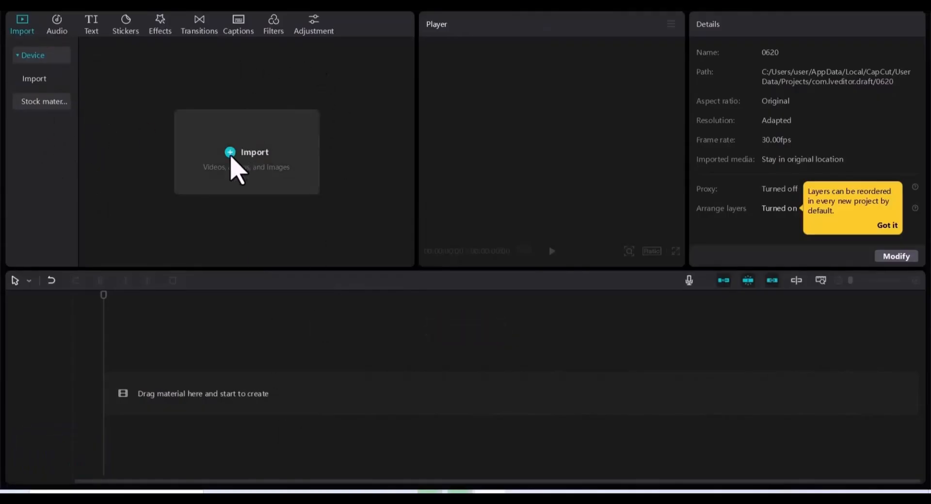
# - Import the downloaded stock video clips from the Downloads folder into the project
pyautogui.click(235, 166)
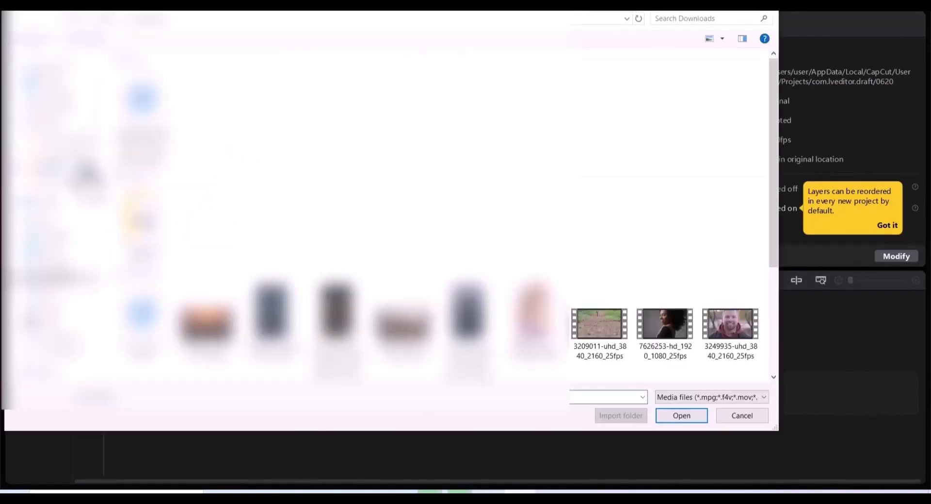
pyautogui.scroll(-3, 228, 238)
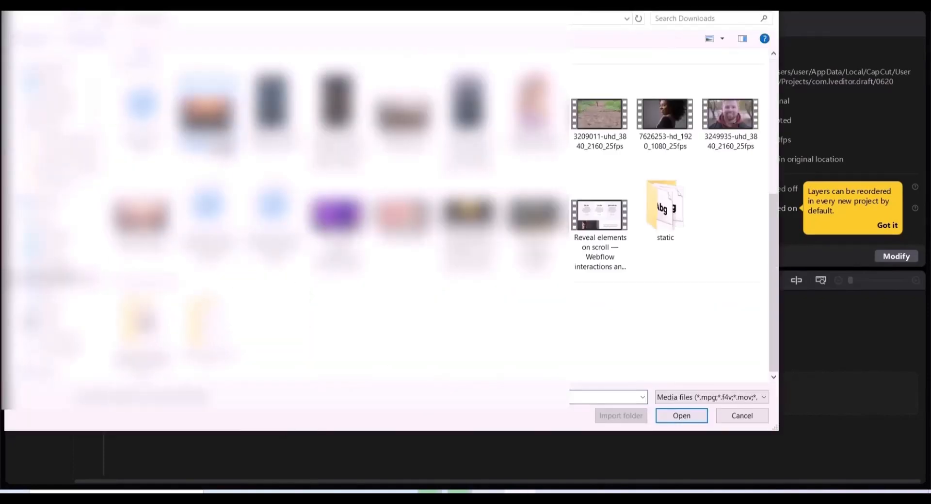
pyautogui.click(679, 416)
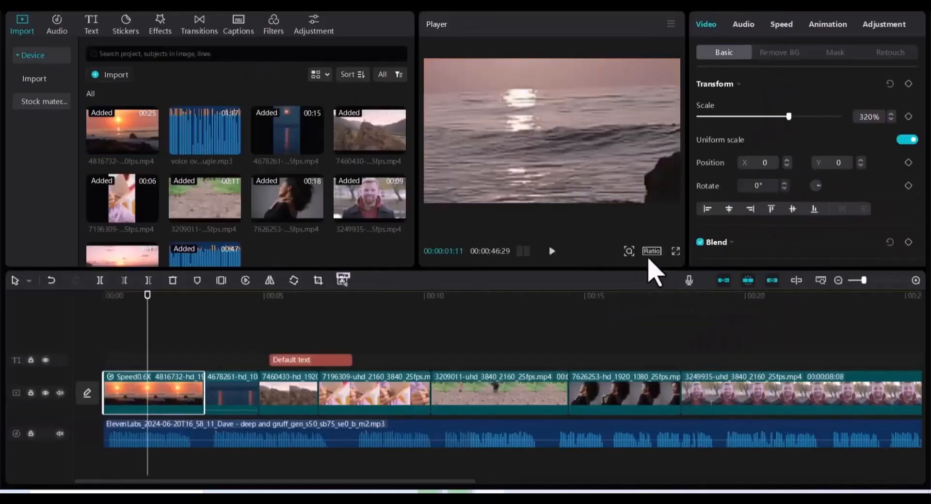
# - Set the project's aspect ratio to 9:16 for vertical video
pyautogui.click(650, 251)
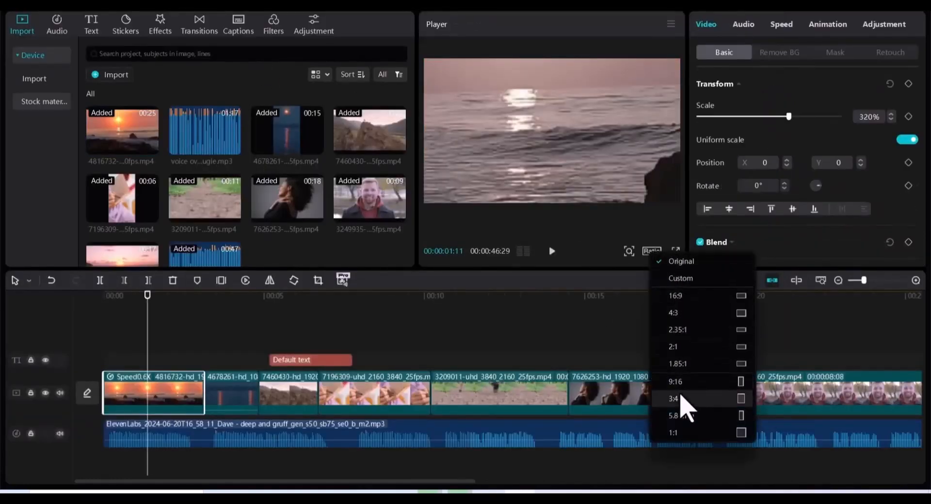
pyautogui.click(677, 381)
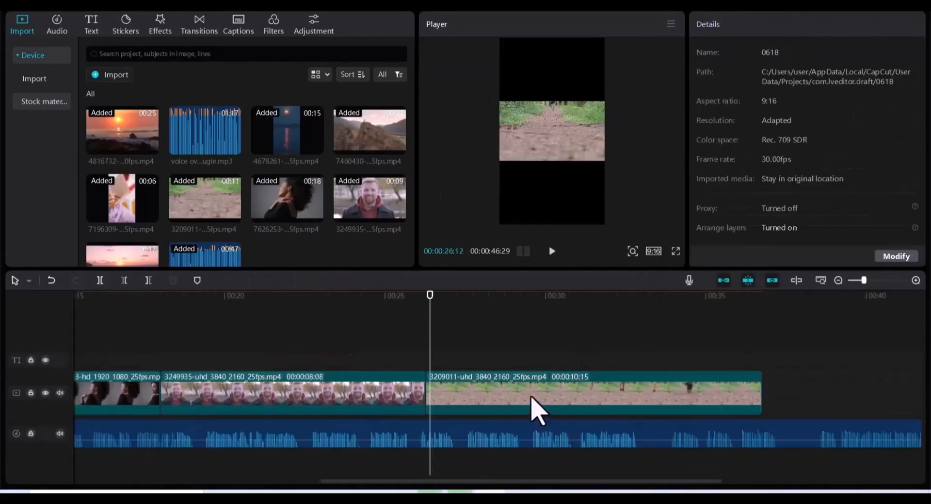
pyautogui.click(532, 397)
pyautogui.click(655, 251)
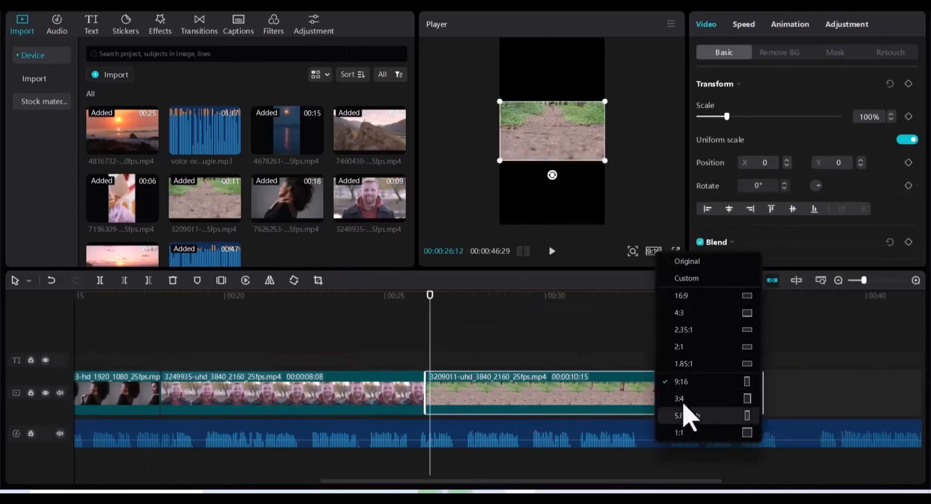
pyautogui.click(676, 383)
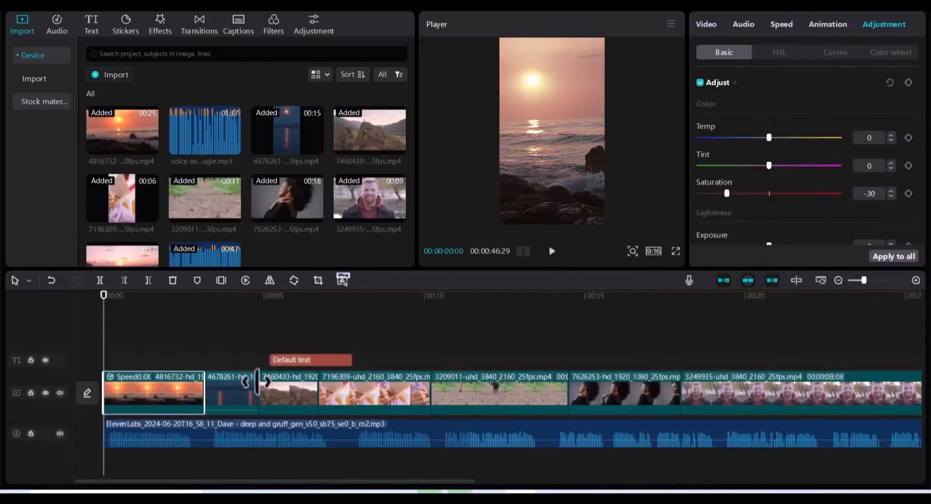
# - Select the clip of the person on the mountain top and adjust its saturation slider
pyautogui.click(233, 397)
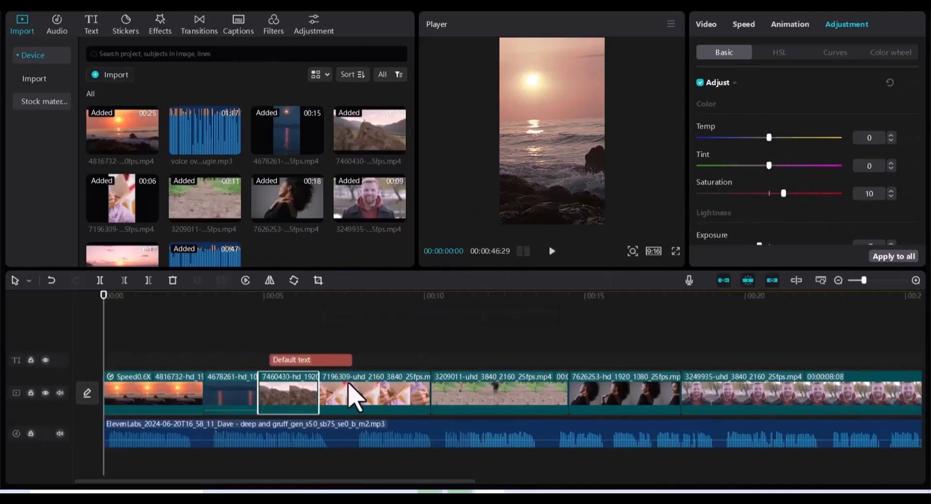
pyautogui.click(274, 328)
pyautogui.click(297, 408)
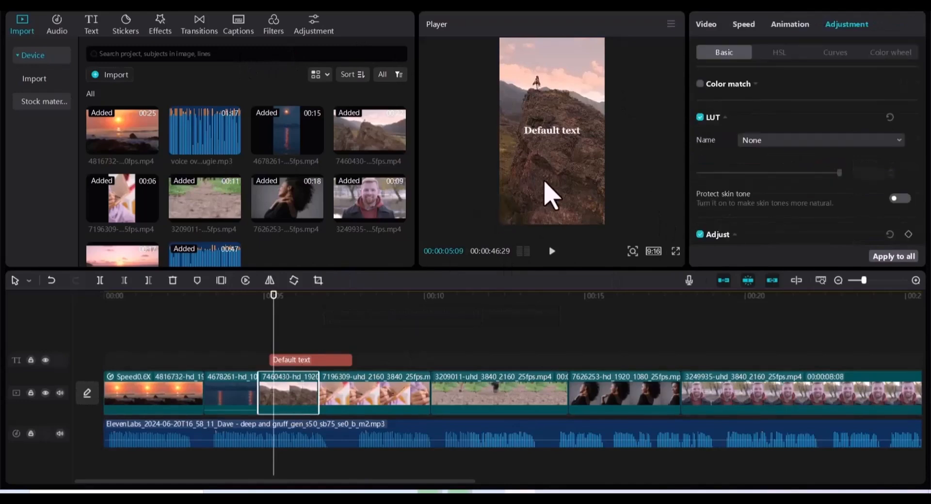
pyautogui.scroll(-5, 822, 115)
pyautogui.scroll(2, 785, 155)
pyautogui.scroll(-1, 791, 168)
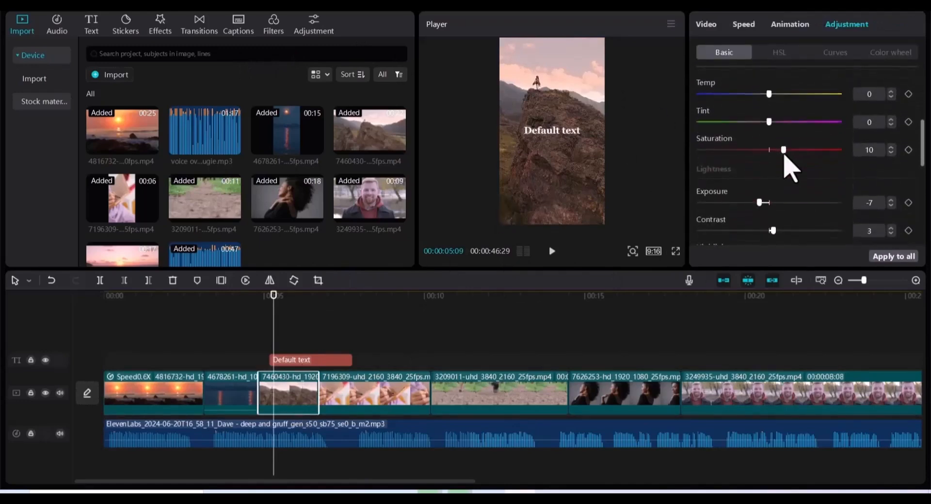
pyautogui.scroll(-1, 786, 153)
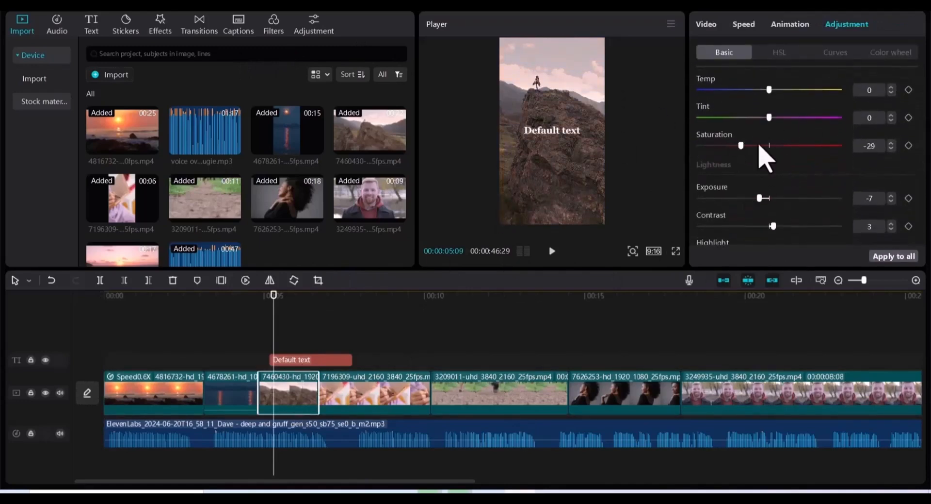
pyautogui.moveTo(759, 145); pyautogui.dragTo(776, 146)
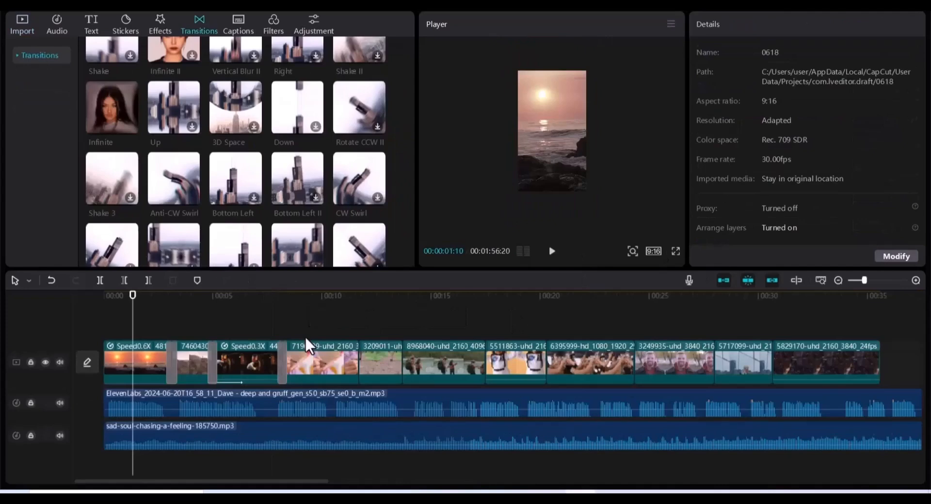
# - Play back the beginning of the timeline to review the edit
pyautogui.click(111, 320)
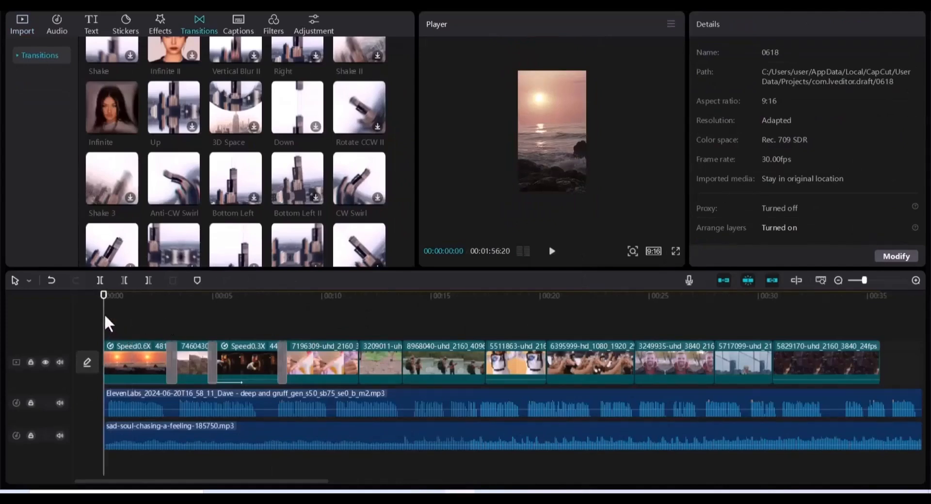
pyautogui.press('space')
pyautogui.press('space')
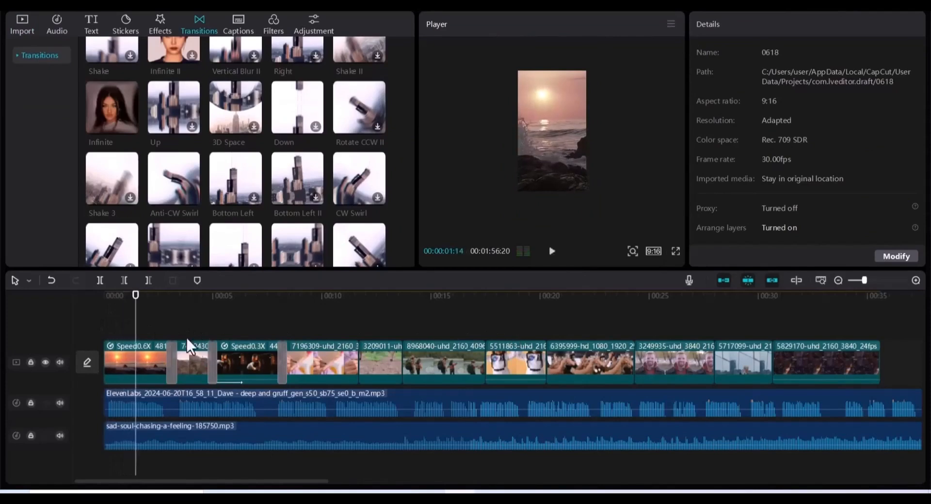
pyautogui.moveTo(134, 328); pyautogui.dragTo(285, 333)
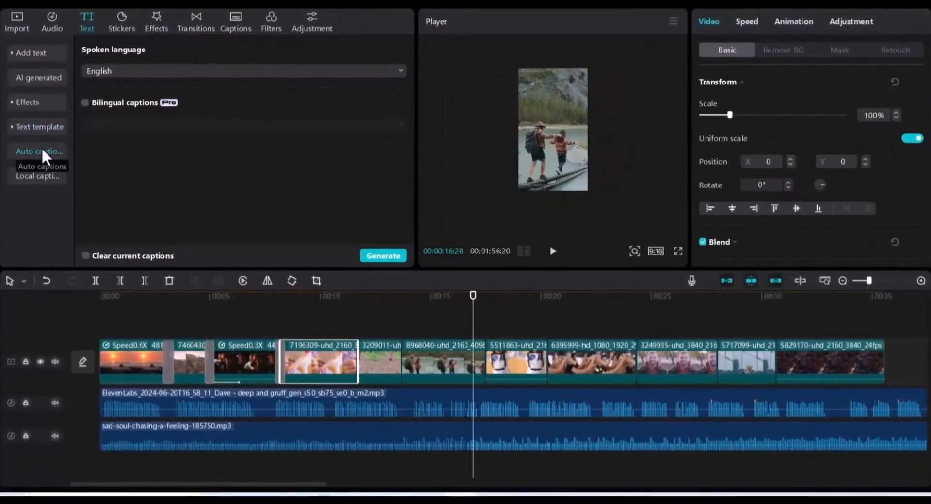
# - Generate English auto captions from the voiceover, clearing any current captions
pyautogui.click(84, 255)
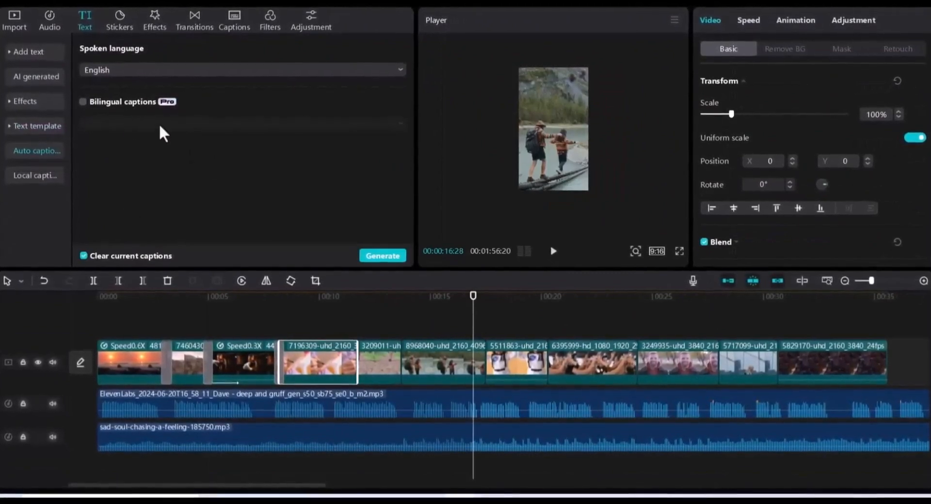
pyautogui.click(384, 256)
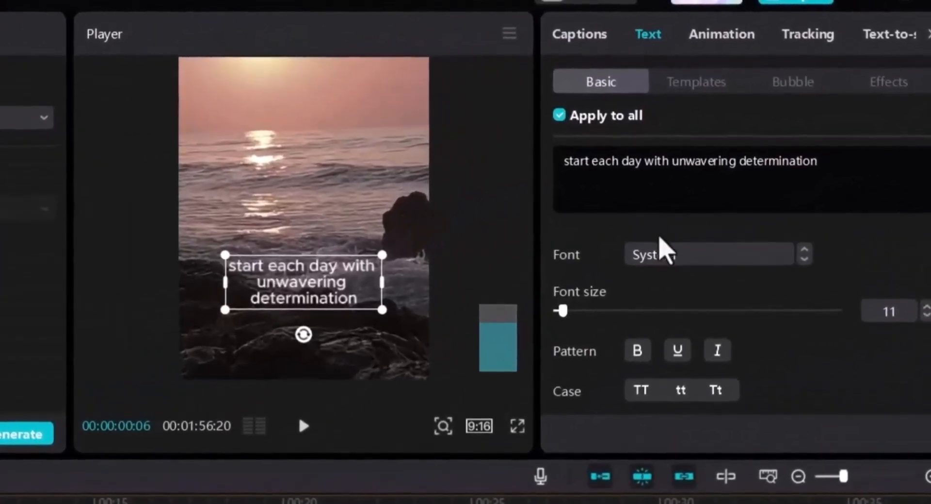
# - Open the caption font list and browse fonts toward Cormorant Garamond
pyautogui.scroll(-2, 659, 240)
pyautogui.scroll(2, 661, 246)
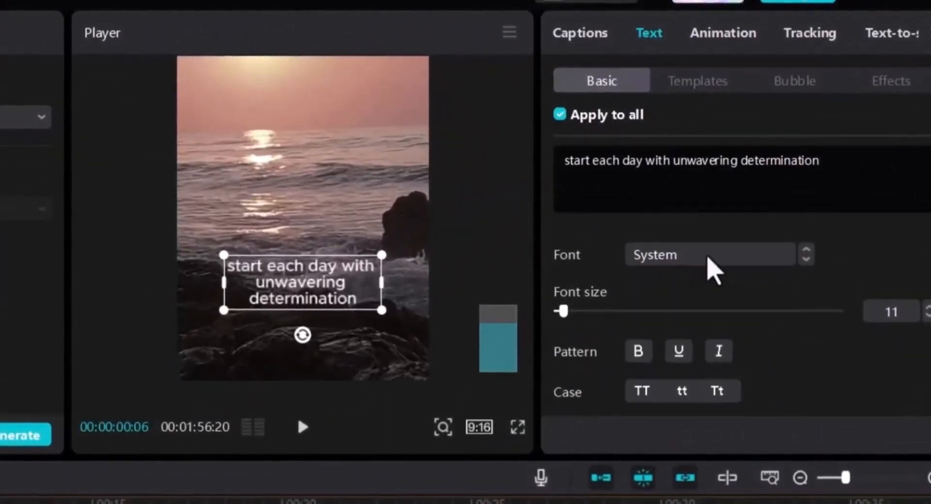
pyautogui.click(701, 253)
pyautogui.scroll(-5, 736, 489)
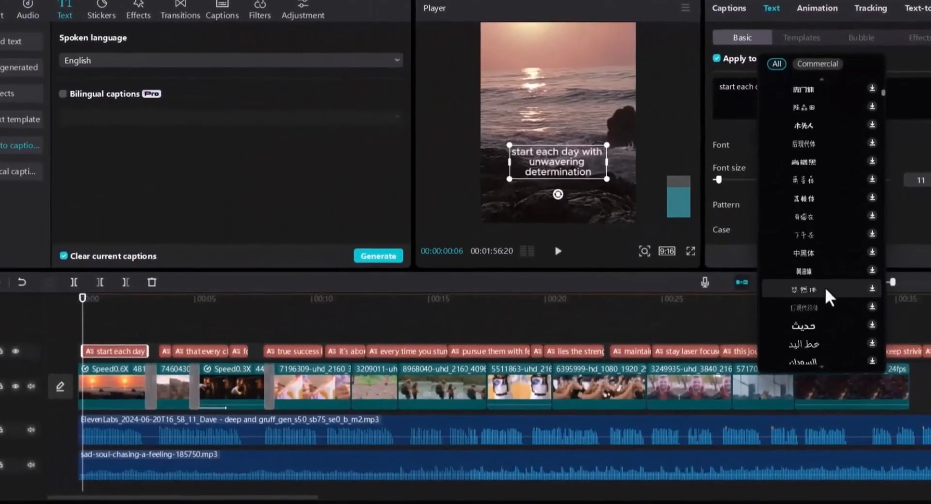
pyautogui.scroll(-10, 827, 291)
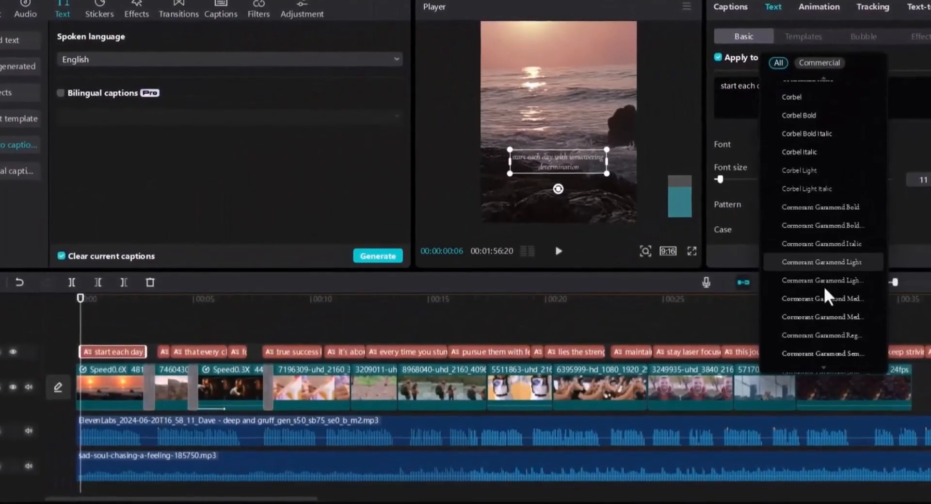